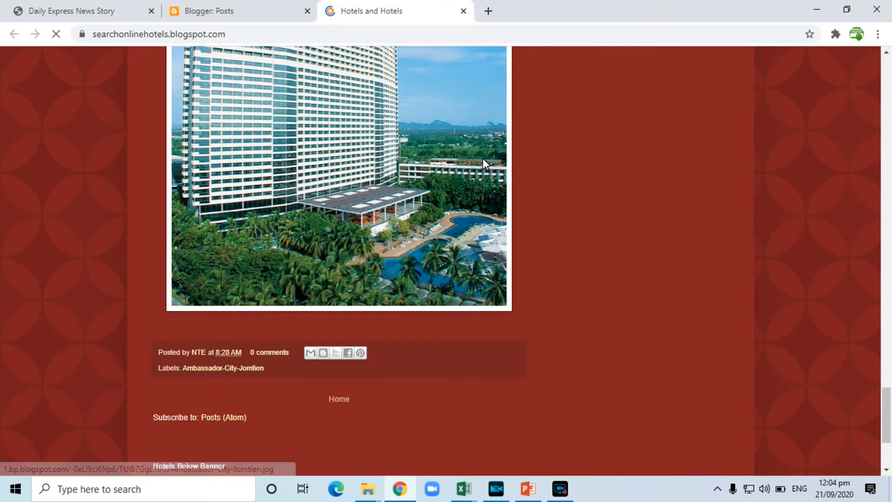
# Open the settings of the Attribution gadget in the footer-3 section of the blog's layout
pyautogui.click(237, 8)
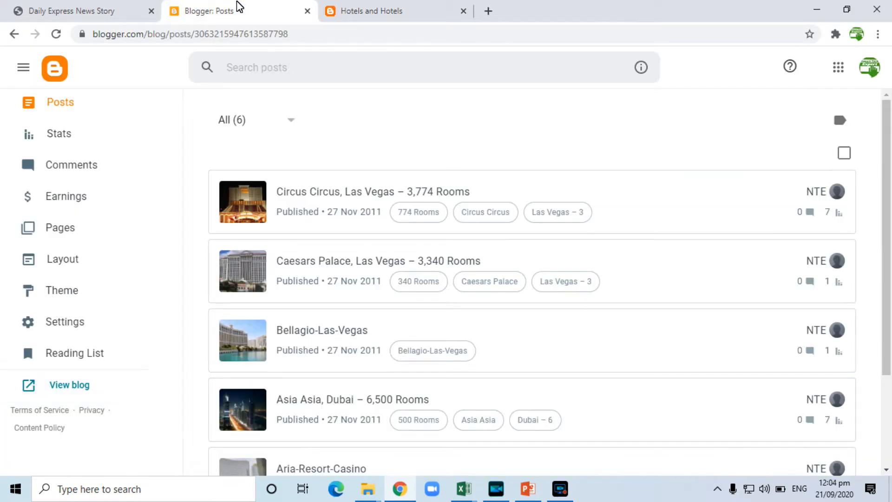
pyautogui.hotkey('ctrl', 'Tab')
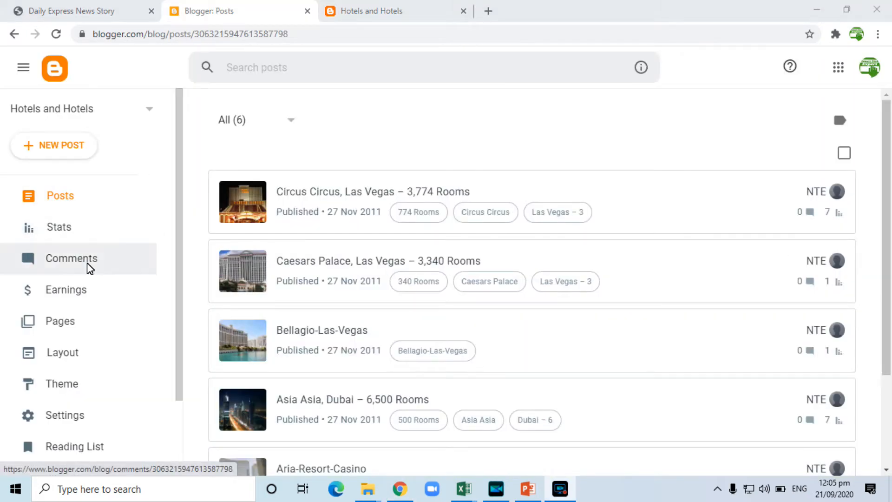
pyautogui.click(65, 354)
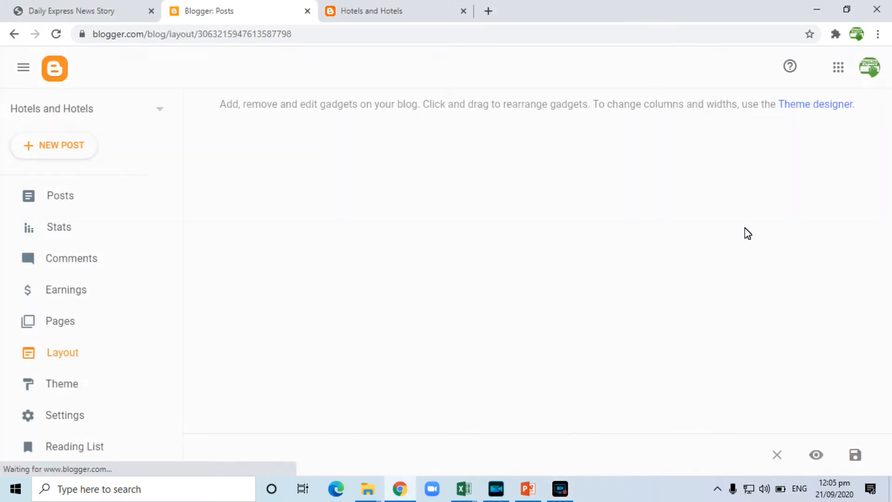
pyautogui.moveTo(889, 191); pyautogui.dragTo(891, 459)
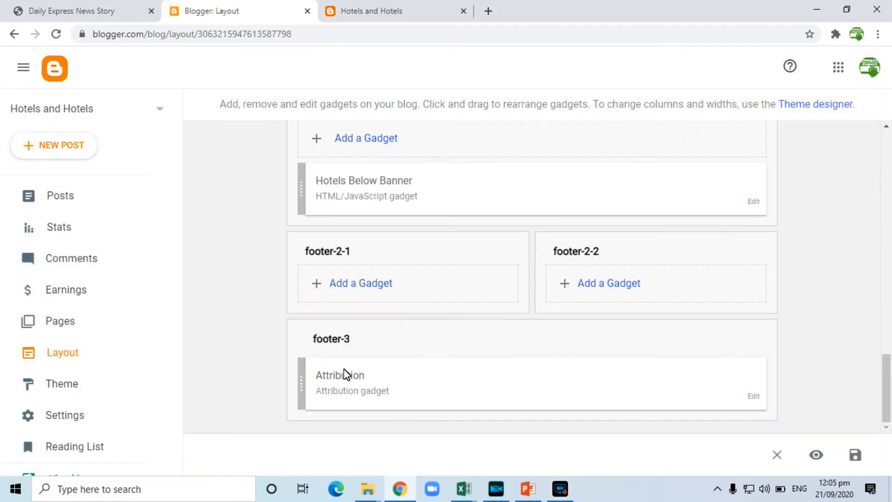
pyautogui.click(753, 395)
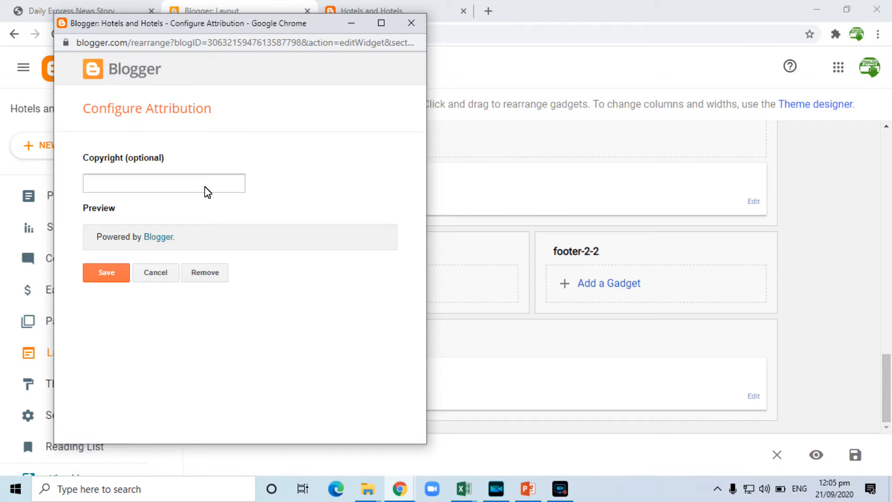
# Set the Attribution gadget's copyright text to "Hotels and Hotels" and save the gadget
pyautogui.click(199, 186)
pyautogui.write('Hotels and H')
pyautogui.press('BackSpace')
pyautogui.press('BackSpace')
pyautogui.write('d Hotels')
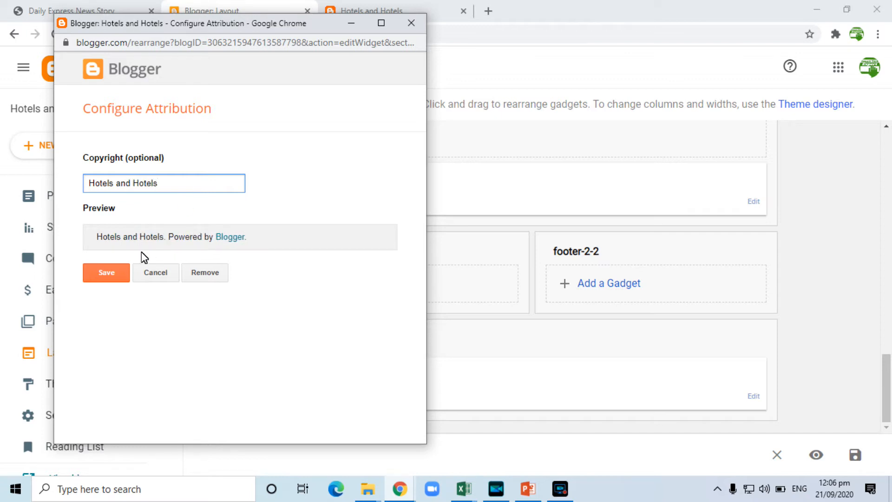
pyautogui.click(116, 272)
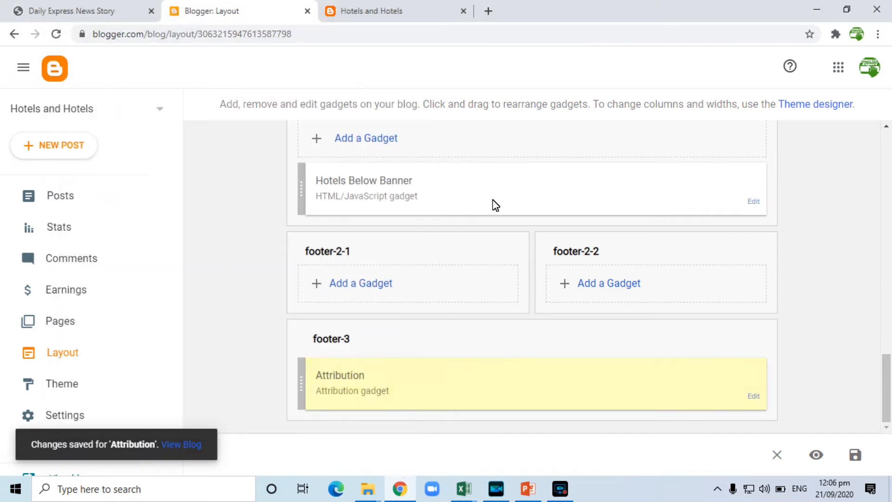
# Reload the live blog to check its footer attribution, and return to the blog's layout page
pyautogui.click(367, 10)
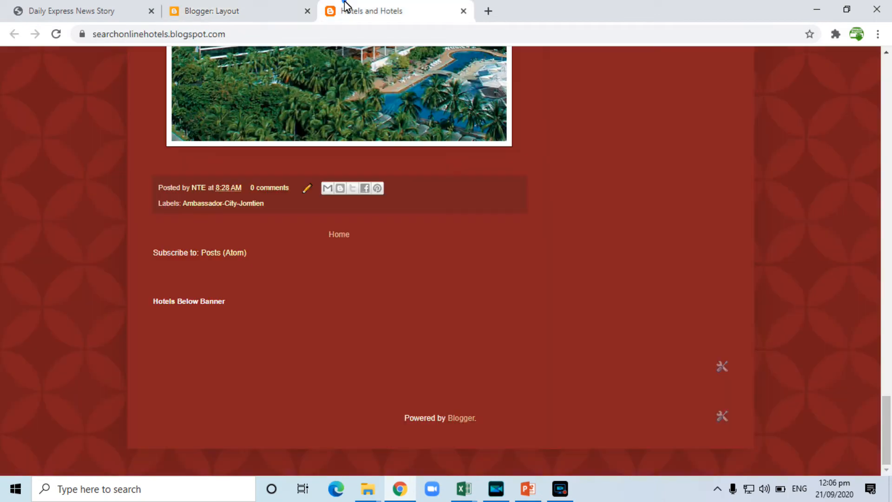
pyautogui.click(57, 33)
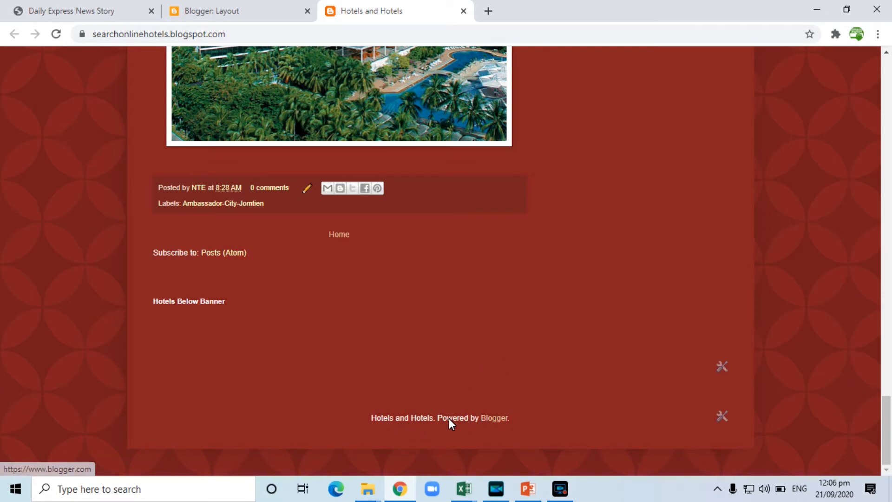
pyautogui.click(245, 4)
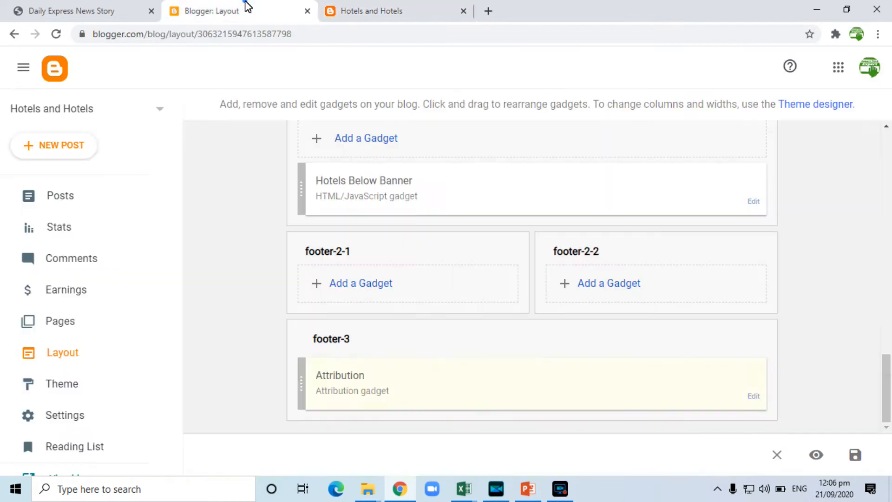
# Open the theme's HTML for editing and jump to the Attribution1 widget's code
pyautogui.click(67, 381)
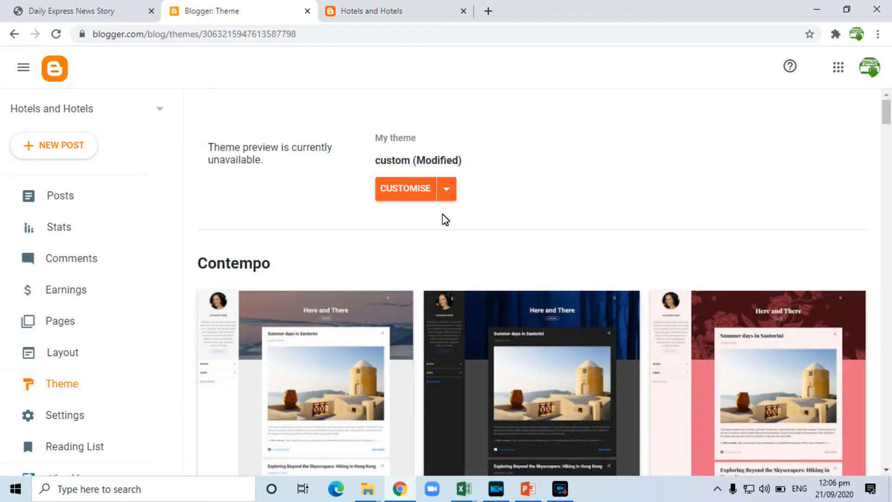
pyautogui.click(447, 194)
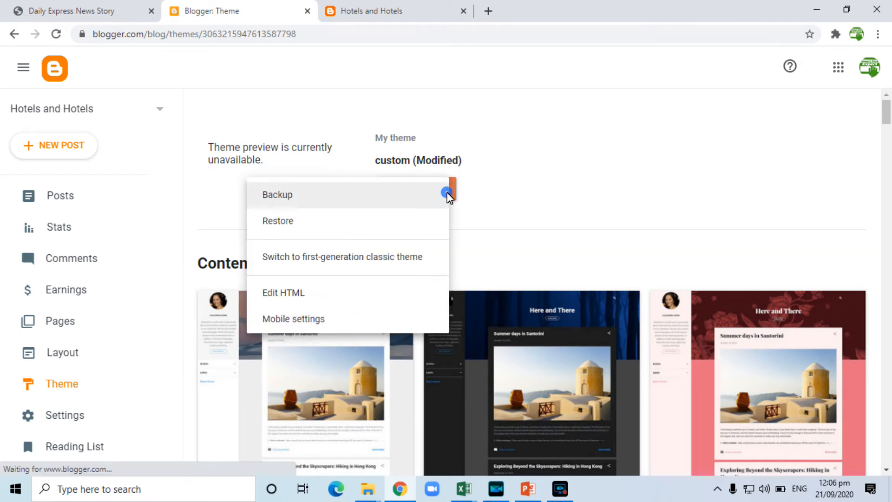
pyautogui.click(284, 294)
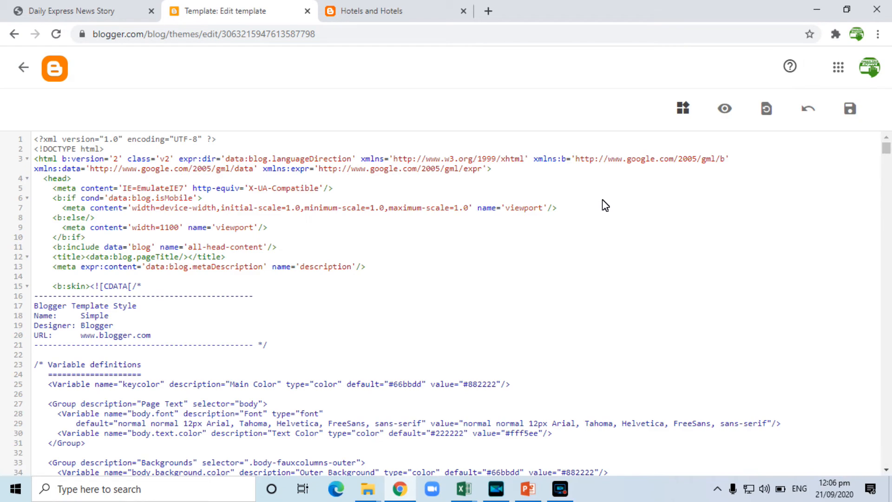
pyautogui.click(680, 110)
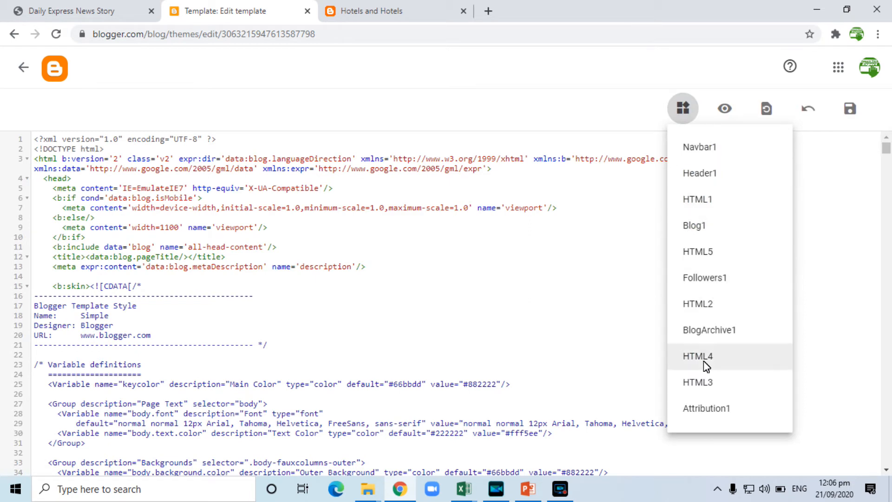
pyautogui.click(715, 409)
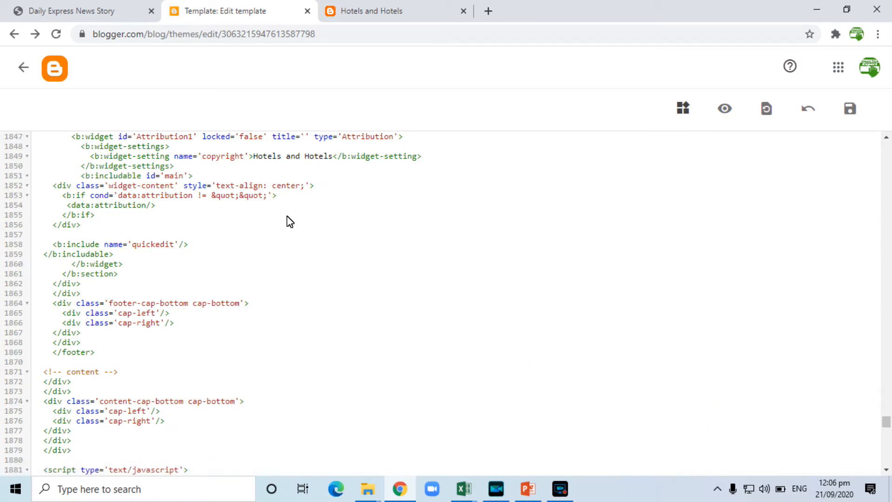
# Search the template code for "attribution" and examine the code block from the Attribution comment to the widget-content line
pyautogui.hotkey('ctrl', 'f')
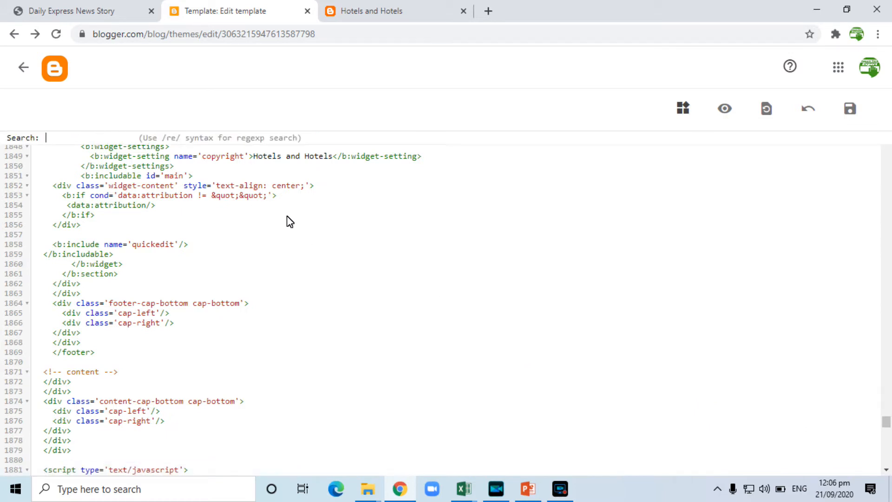
pyautogui.write('attributioni')
pyautogui.press('Return')
pyautogui.press('Return')
pyautogui.press('Return')
pyautogui.press('Return')
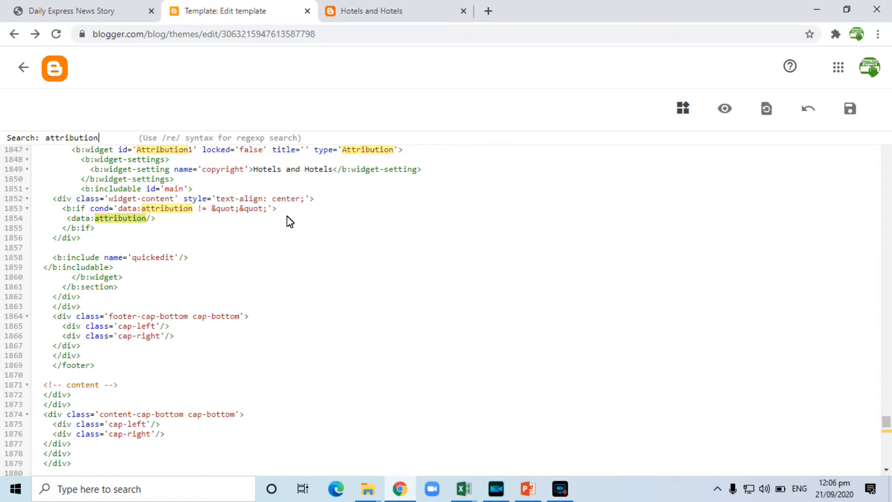
pyautogui.press('Return')
pyautogui.press('Return')
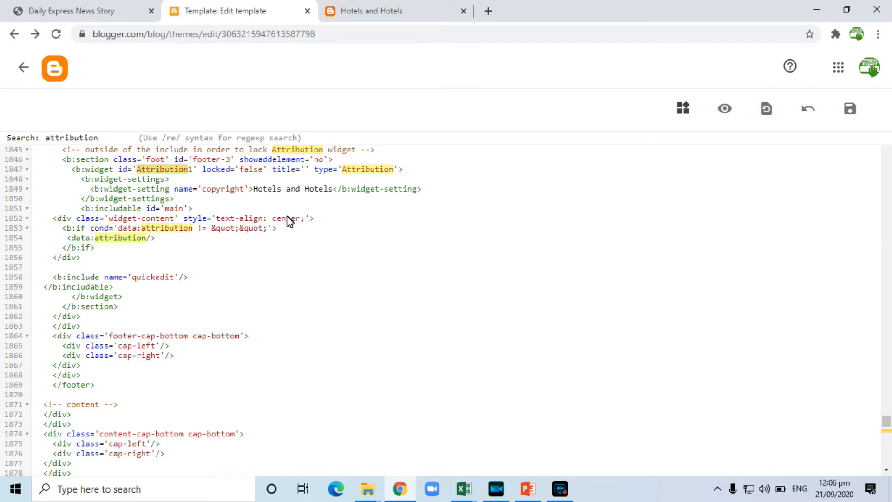
pyautogui.click(61, 150)
pyautogui.moveTo(61, 151); pyautogui.dragTo(213, 209)
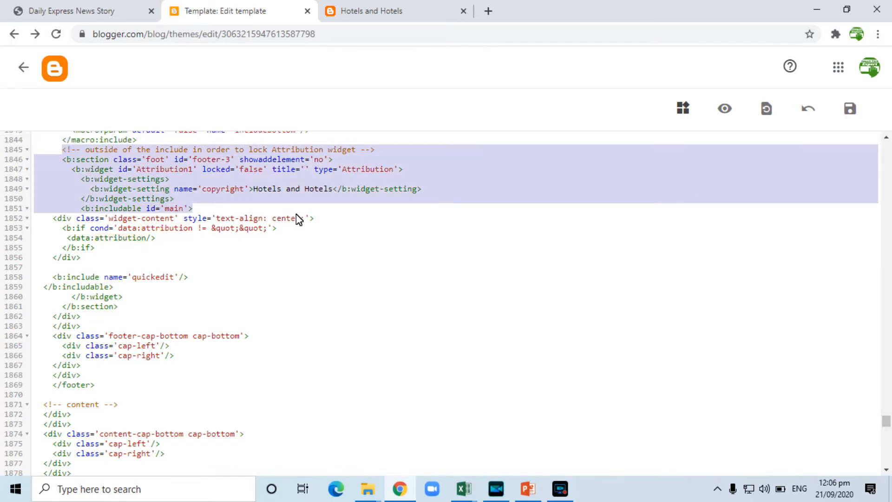
pyautogui.moveTo(298, 219); pyautogui.dragTo(306, 222)
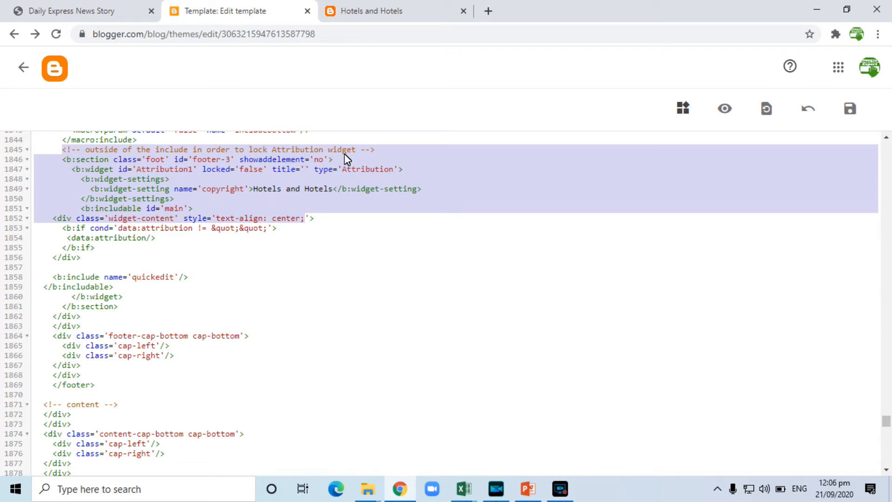
# Set the Attribution1 widget's locked value to true and the footer-3 section's showaddelement value to Yes, and save the template
pyautogui.doubleClick(251, 170)
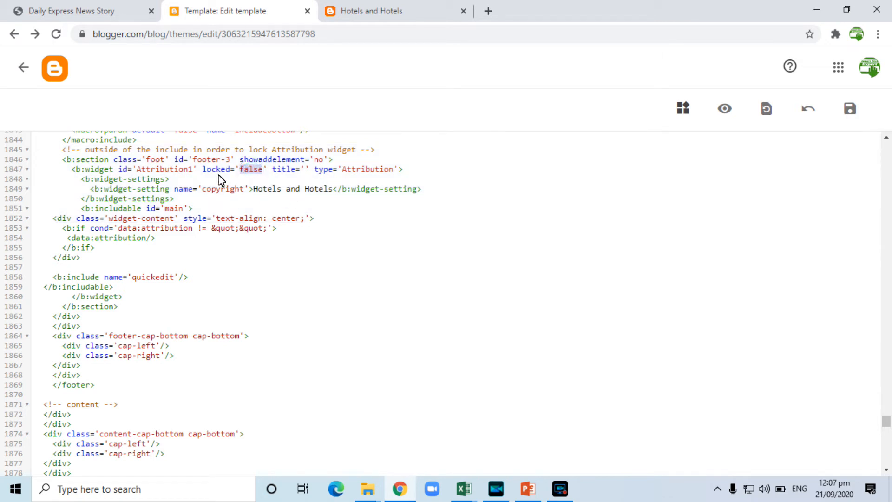
pyautogui.write('True')
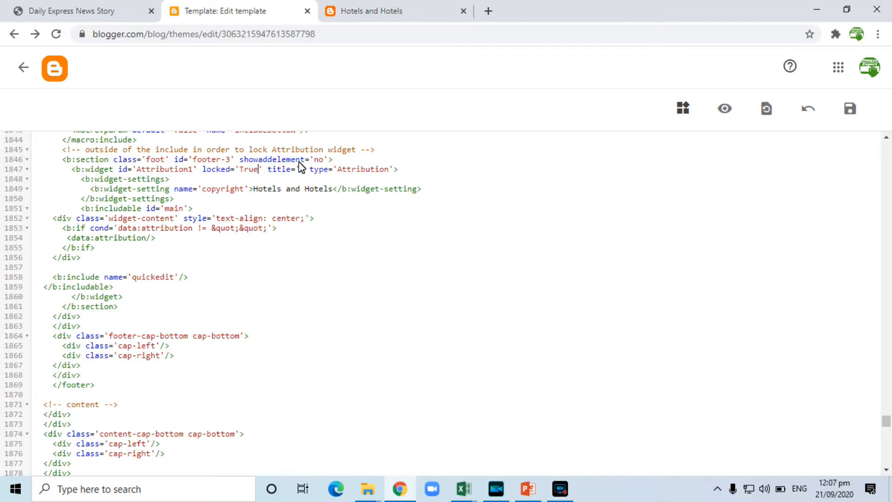
pyautogui.doubleClick(320, 159)
pyautogui.hotkey('ctrl', 'f')
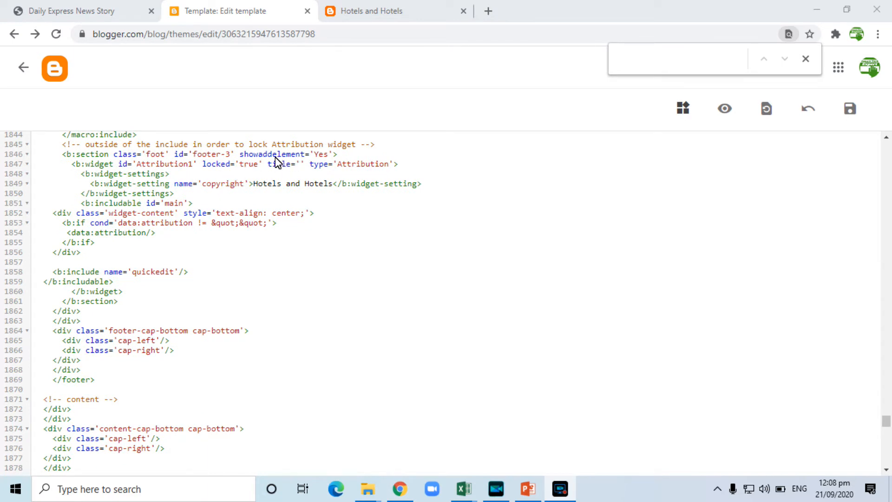
pyautogui.doubleClick(322, 155)
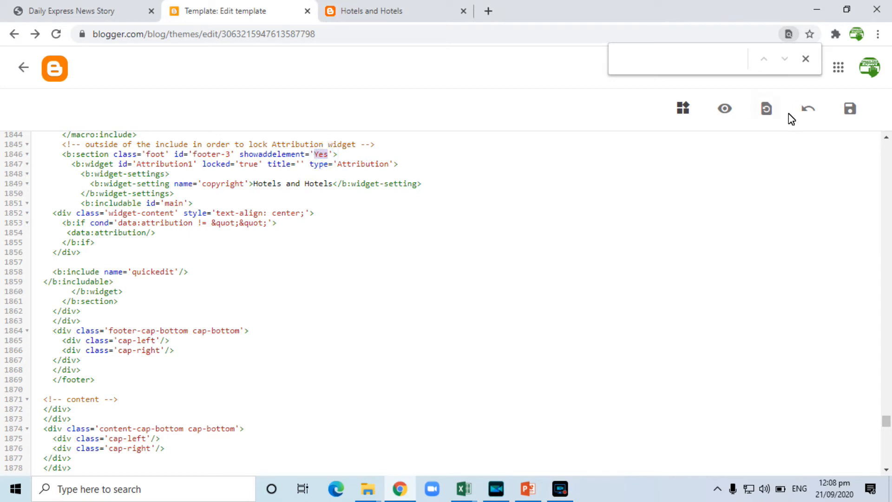
pyautogui.click(850, 108)
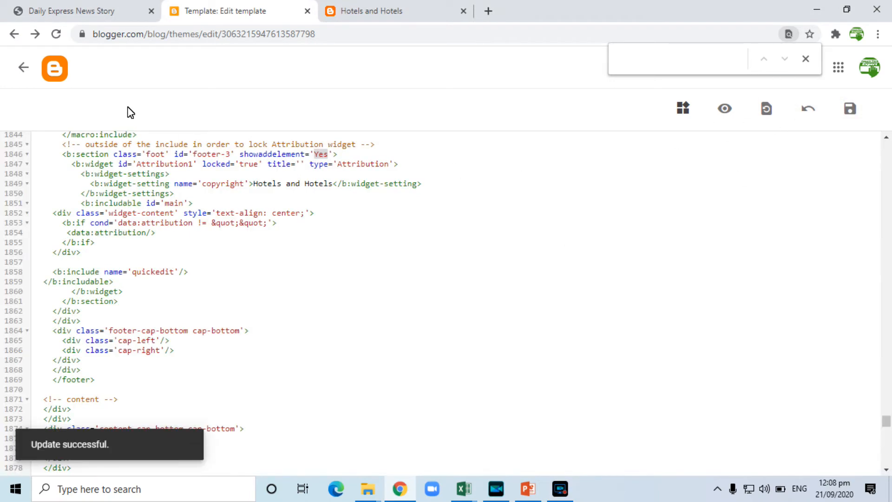
# Return to the blog's layout and start adding an HTML/JavaScript gadget to the footer-3 section
pyautogui.click(24, 69)
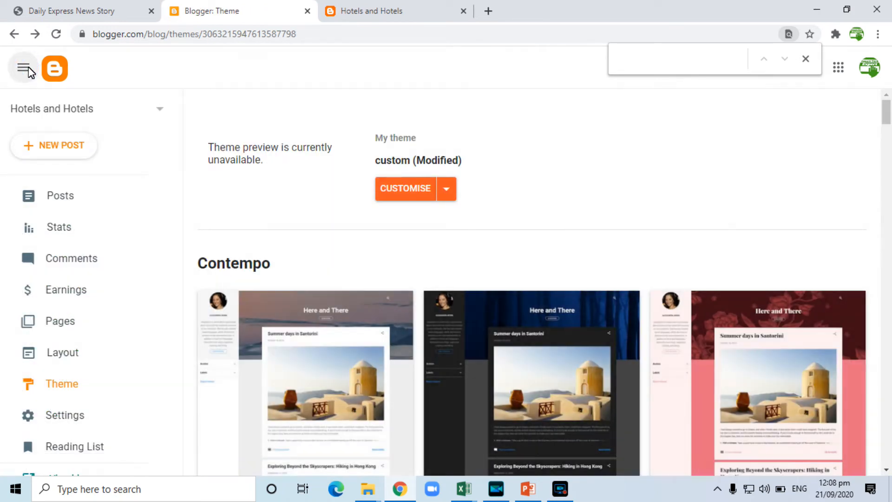
pyautogui.click(65, 353)
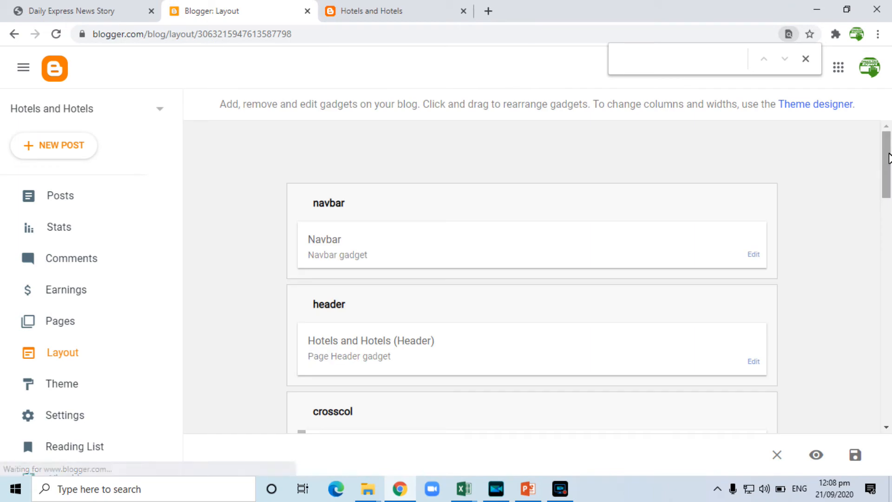
pyautogui.click(806, 64)
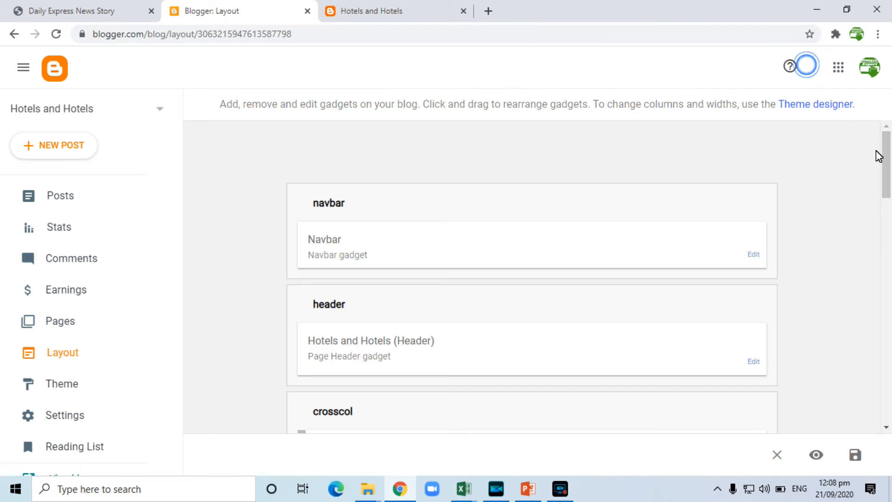
pyautogui.moveTo(882, 151); pyautogui.dragTo(890, 394)
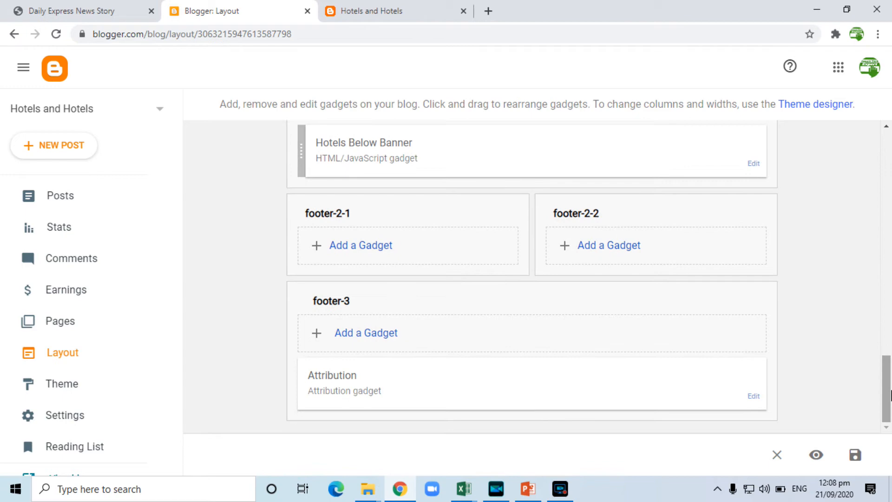
pyautogui.click(360, 334)
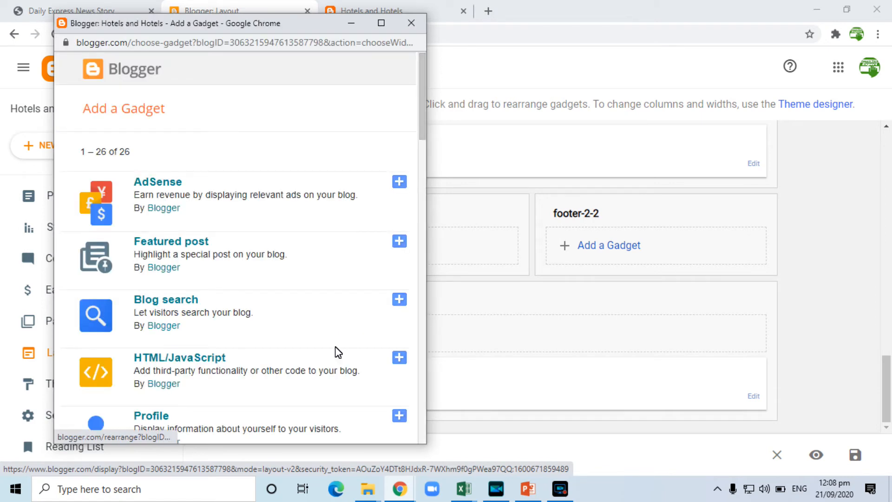
pyautogui.click(399, 357)
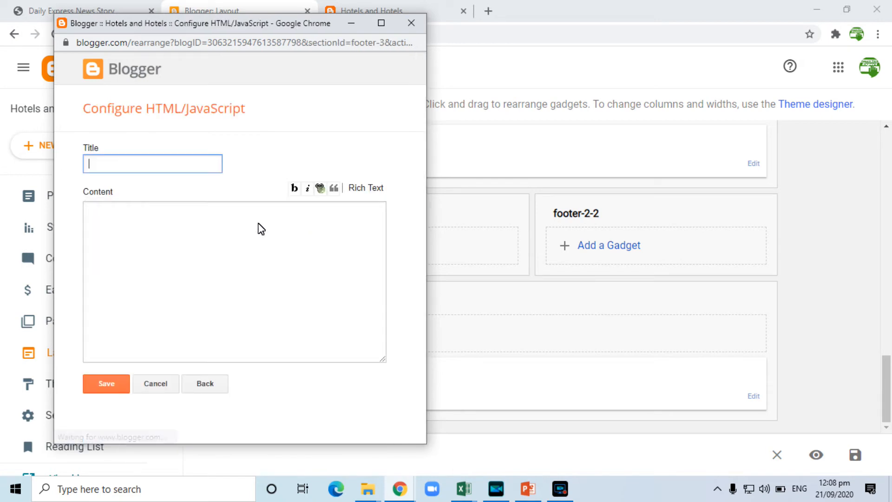
# Enter "Powered by Smart Tech Expert" as the HTML/JavaScript gadget's content, leaving the title empty, and save the gadget
pyautogui.click(253, 235)
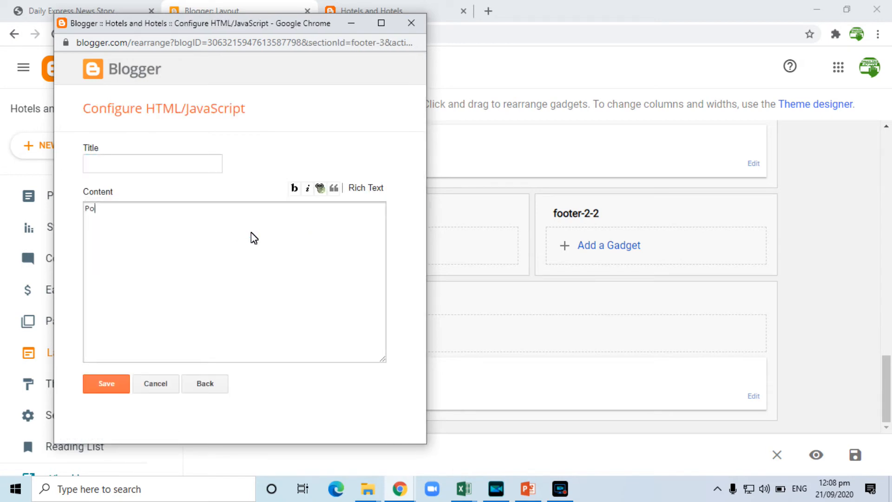
pyautogui.write('Powered by Smart Tech E')
pyautogui.write('xpert')
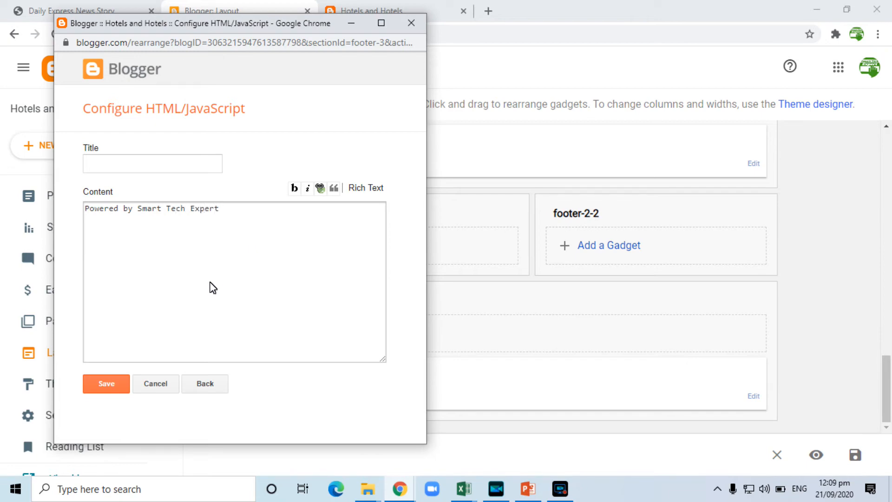
pyautogui.click(119, 386)
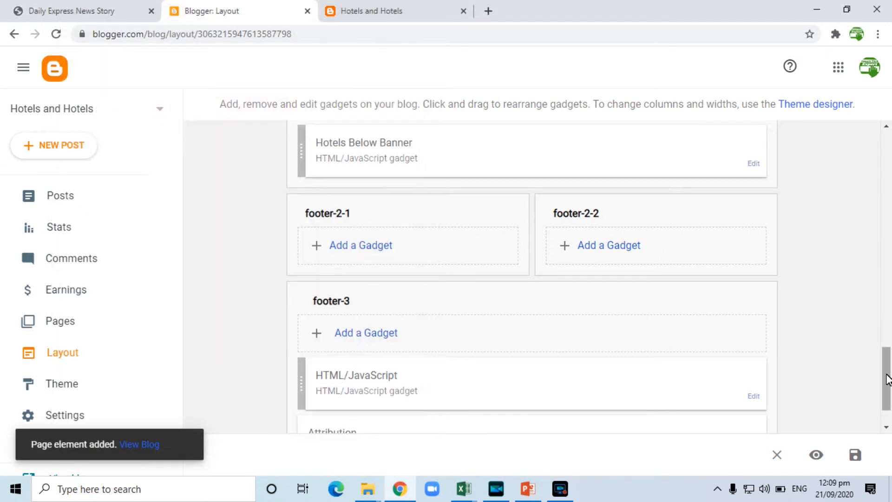
pyautogui.scroll(-2, 884, 371)
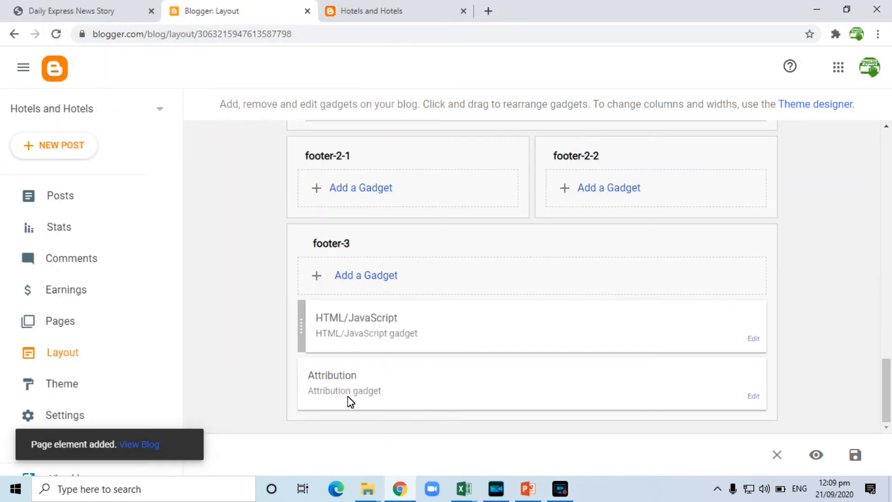
# Check the Hotels and Hotels Attribution gadget's settings without changing them, and reload the live blog to examine its footer
pyautogui.click(752, 396)
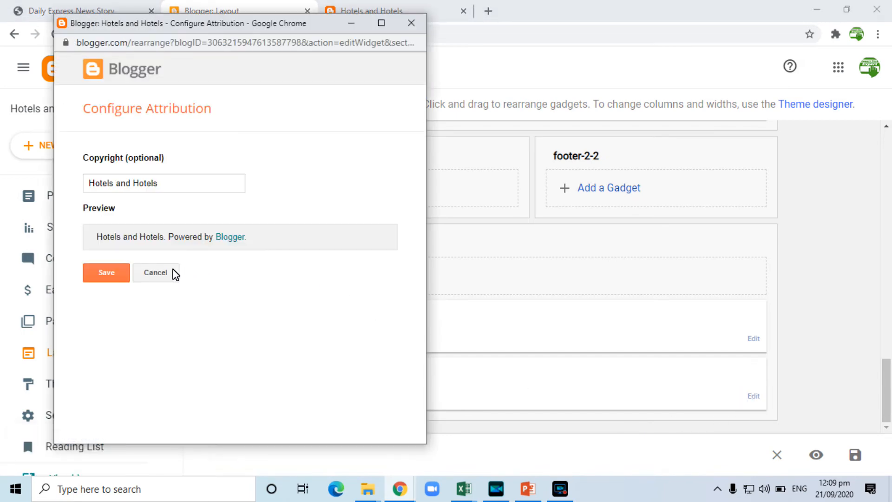
pyautogui.click(158, 272)
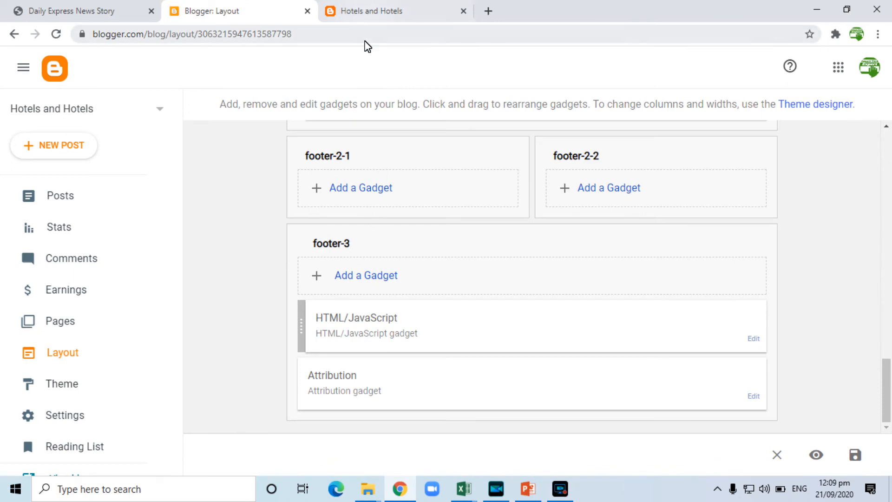
pyautogui.click(367, 9)
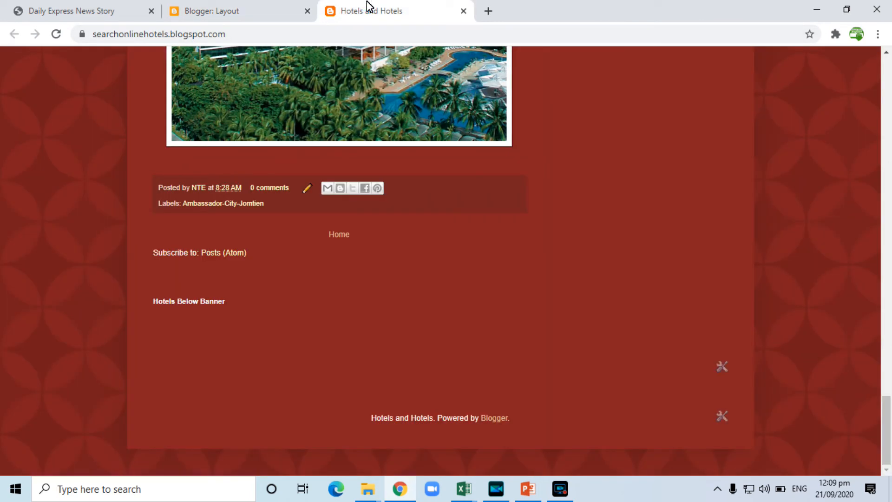
pyautogui.press('F5')
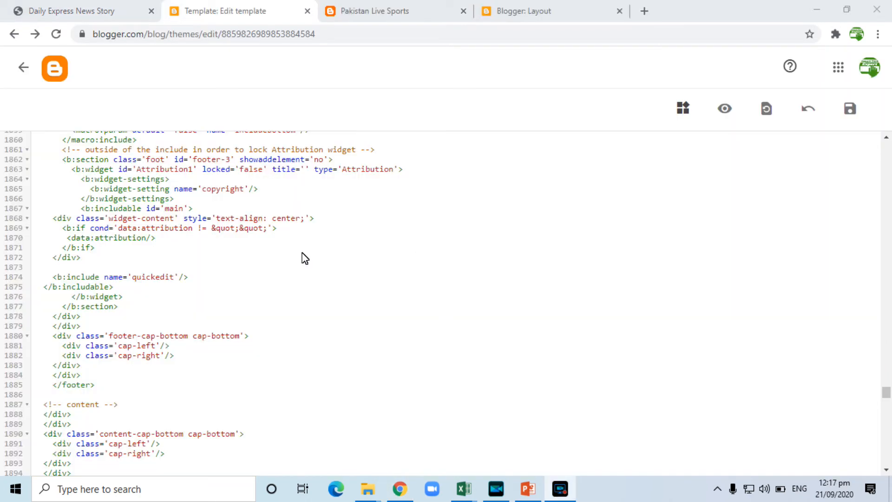
# Examine the Attribution1 widget's locked value in the Pakistan Live Sports template and the Attribution gadget's settings in that blog's layout
pyautogui.click(255, 170)
pyautogui.doubleClick(254, 170)
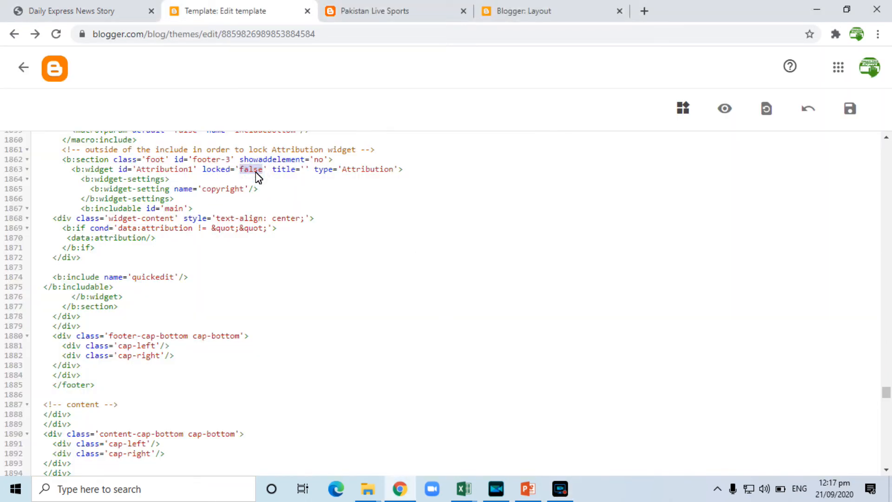
pyautogui.click(537, 8)
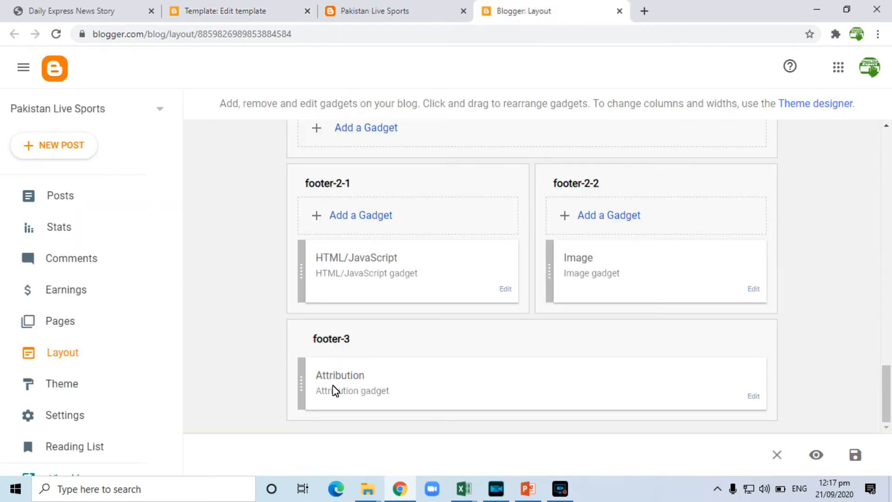
pyautogui.click(756, 397)
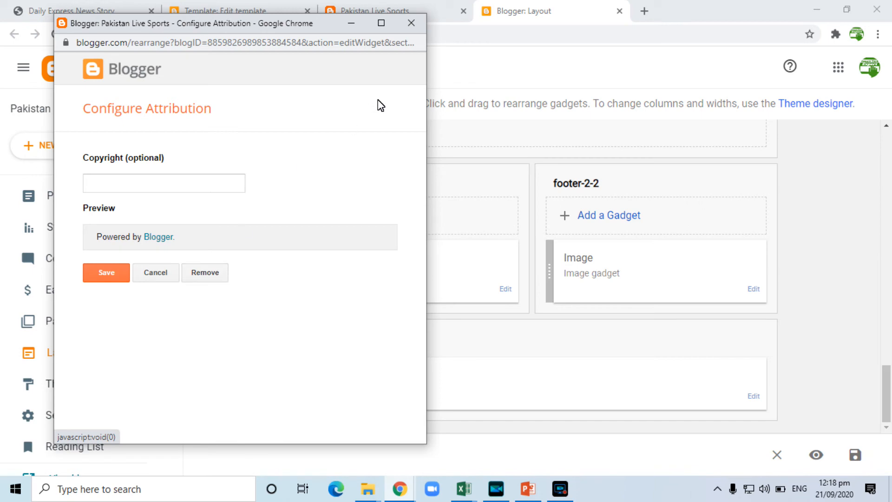
# Set the footer-3 section's showaddelement value to yes in the Pakistan Live Sports template and save the template
pyautogui.click(265, 9)
pyautogui.click(282, 161)
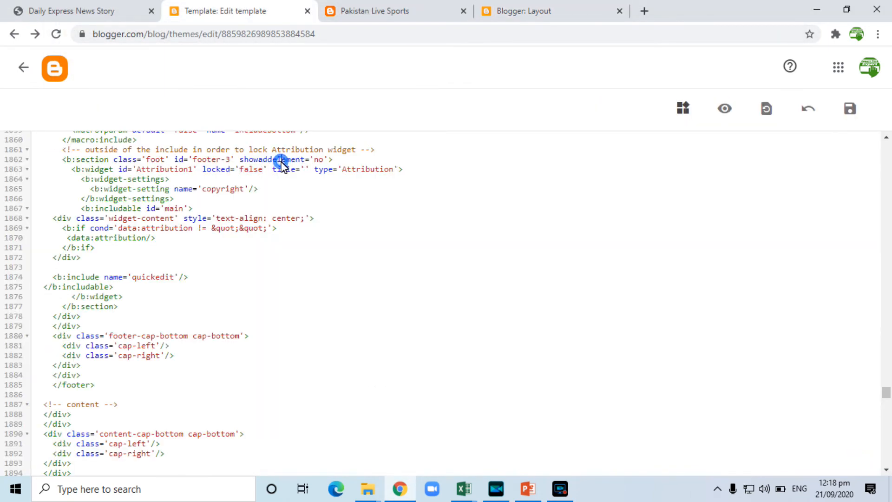
pyautogui.click(321, 161)
pyautogui.press('BackSpace')
pyautogui.press('BackSpace')
pyautogui.write('yes')
pyautogui.click(854, 115)
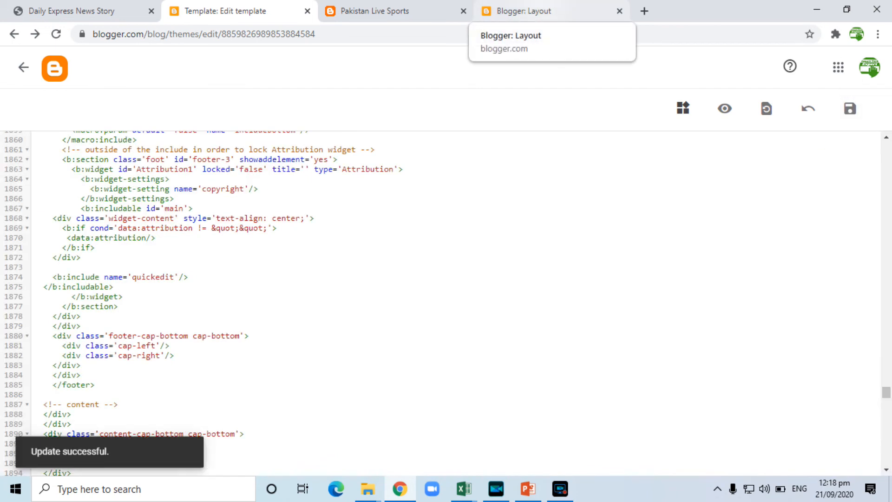
# Reload the Pakistan Live Sports layout and start adding an HTML/JavaScript gadget to the footer-3 section
pyautogui.click(541, 8)
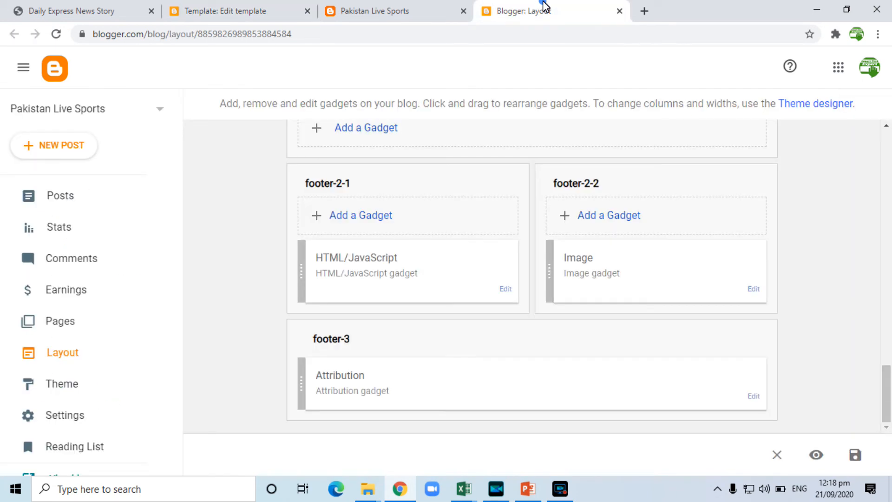
pyautogui.click(55, 38)
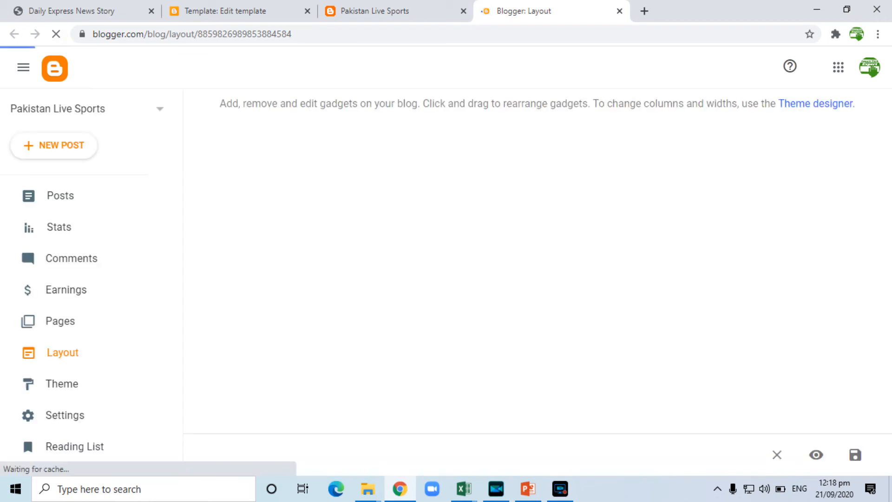
pyautogui.click(884, 405)
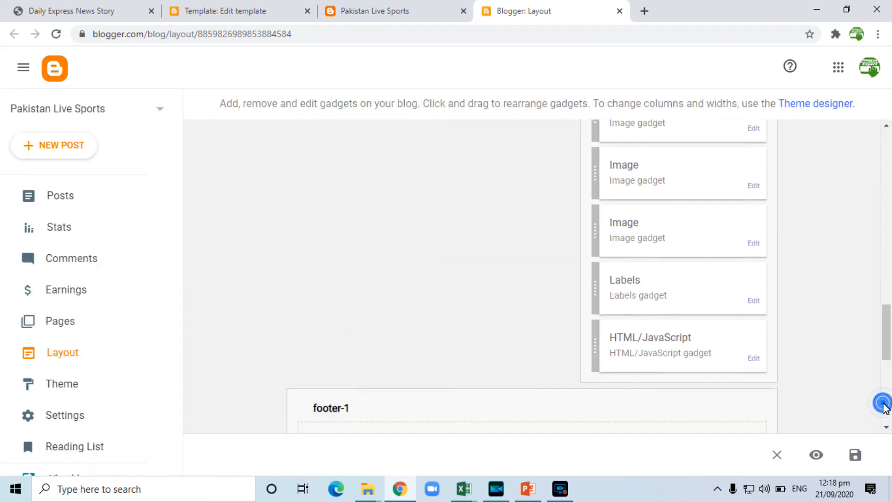
pyautogui.click(884, 405)
pyautogui.click(356, 336)
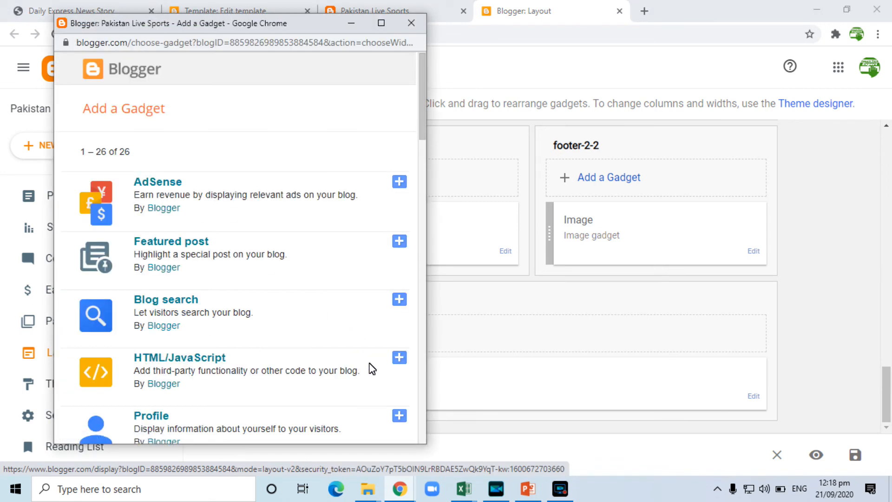
pyautogui.click(400, 359)
# Enter "Powered by Smart Tech Expert" as the new gadget's content, leaving the title empty, and save the gadget
pyautogui.click(201, 239)
pyautogui.write('Powered by')
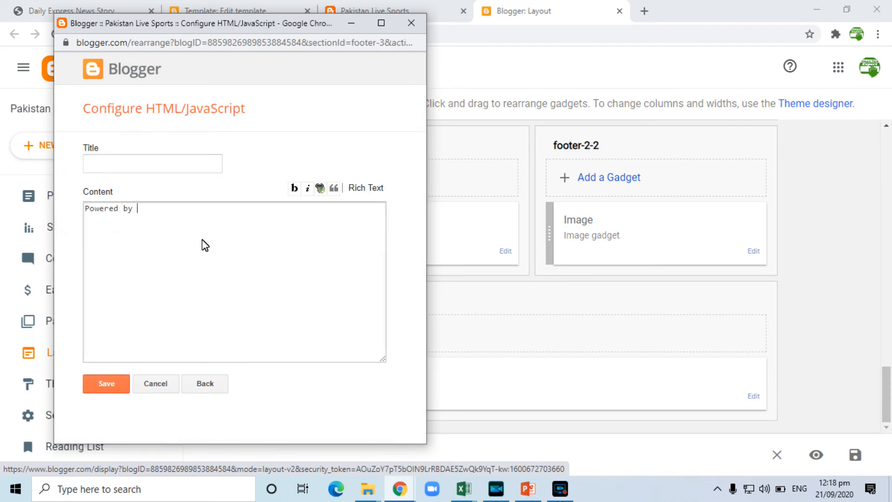
pyautogui.write(' Smart Tech Expert')
pyautogui.click(109, 382)
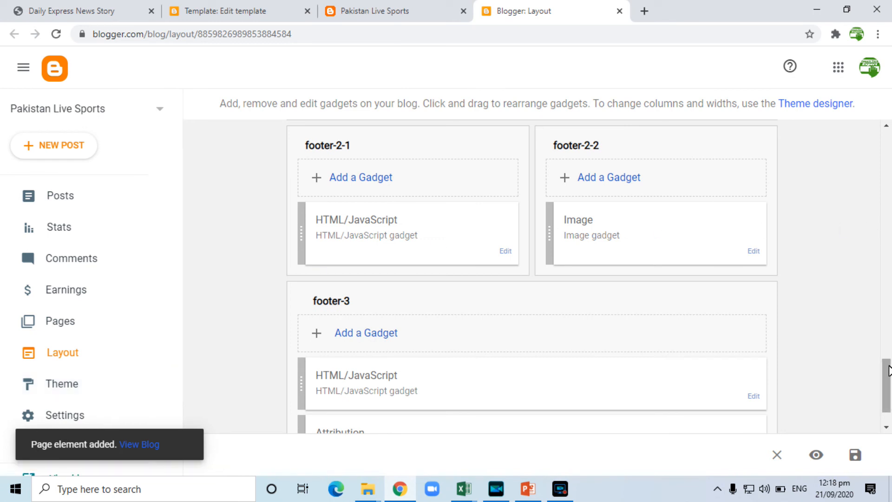
# Remove the Attribution gadget from the footer-3 section and save the layout
pyautogui.scroll(-1, 888, 371)
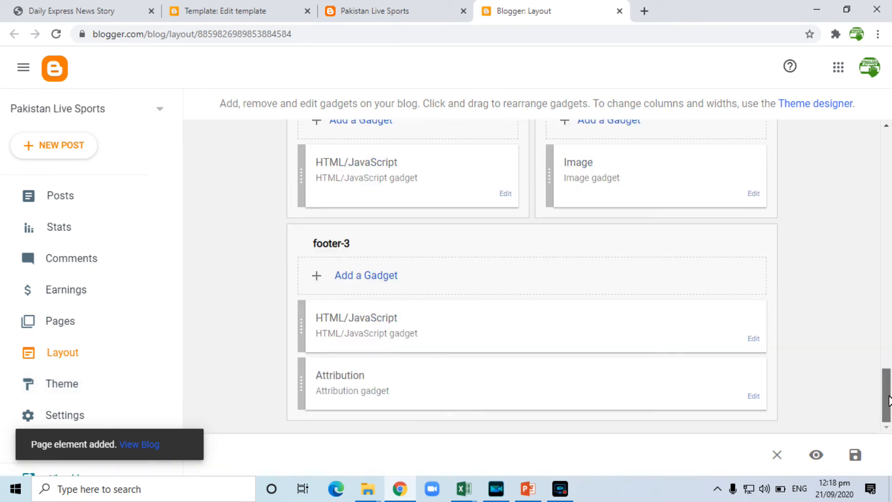
pyautogui.click(753, 396)
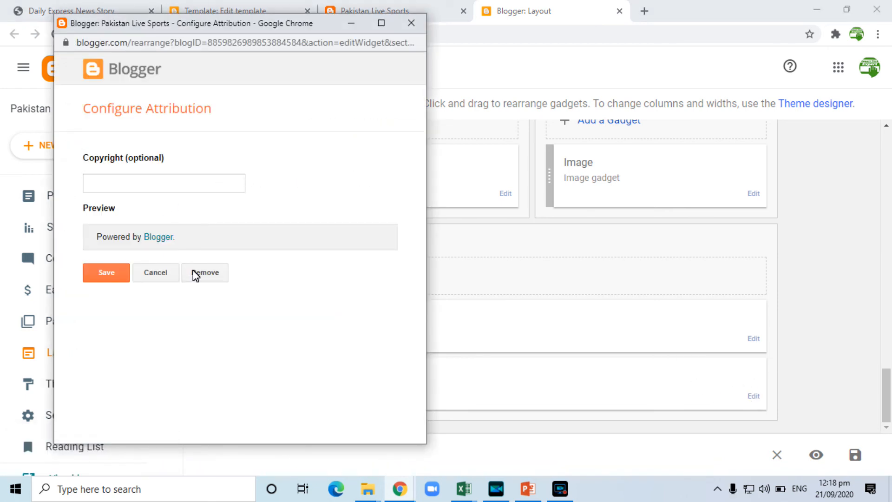
pyautogui.click(199, 273)
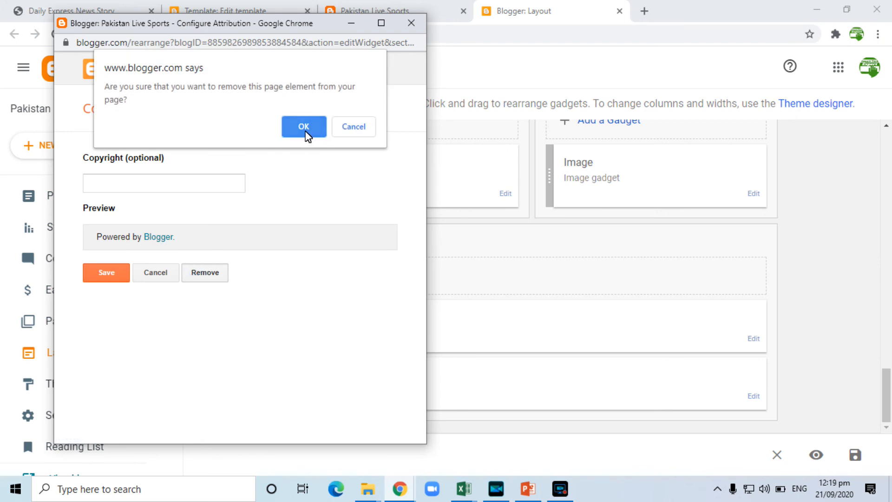
pyautogui.click(303, 131)
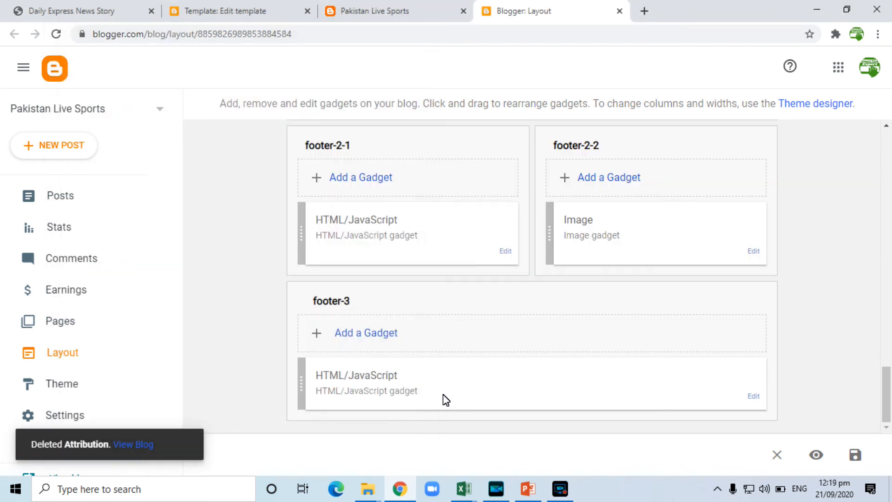
pyautogui.click(858, 457)
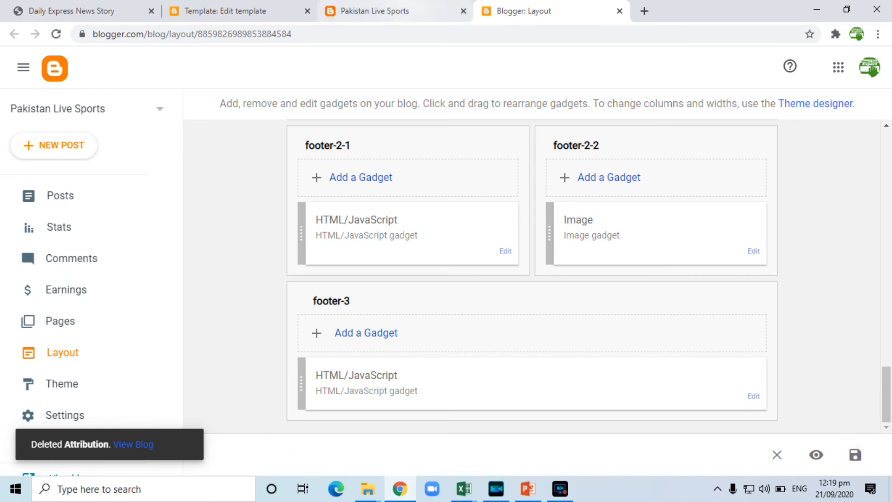
# Reload the live Pakistan Live Sports blog and examine the attribution text in its footer
pyautogui.click(399, 9)
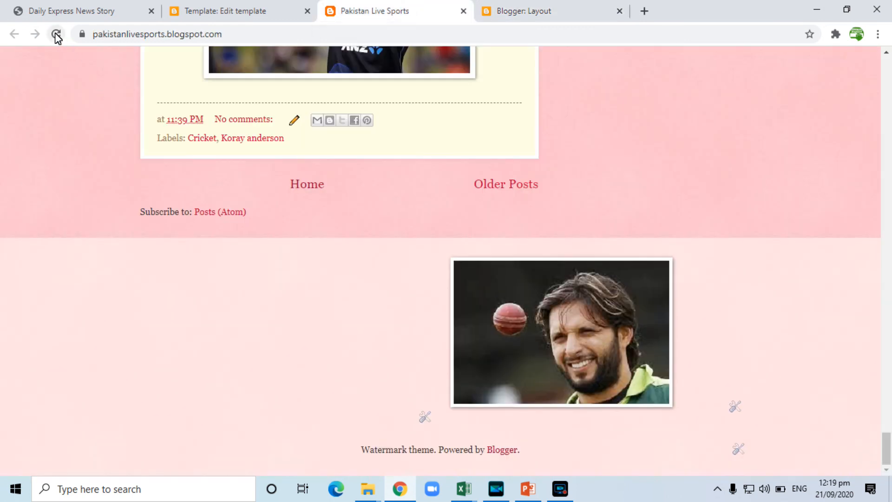
pyautogui.click(54, 33)
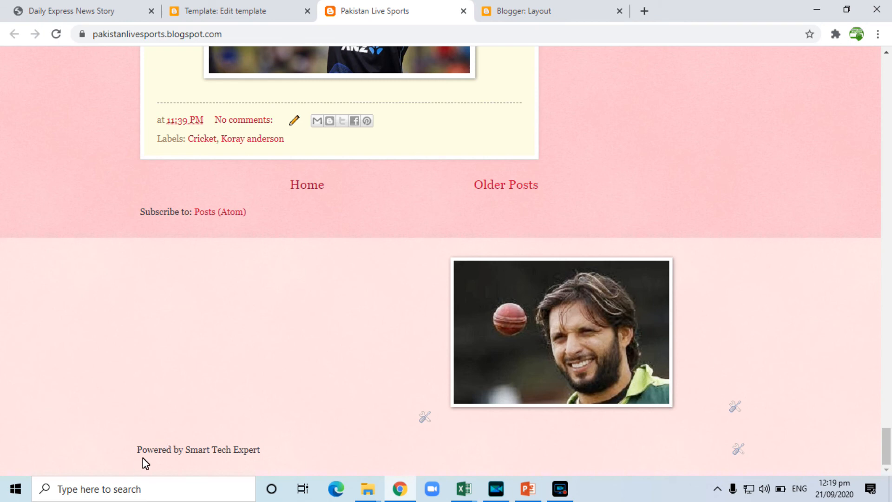
pyautogui.doubleClick(220, 450)
# Review the footer-3 HTML/JavaScript gadget's content and compare it with the footer text on the live blog
pyautogui.click(530, 7)
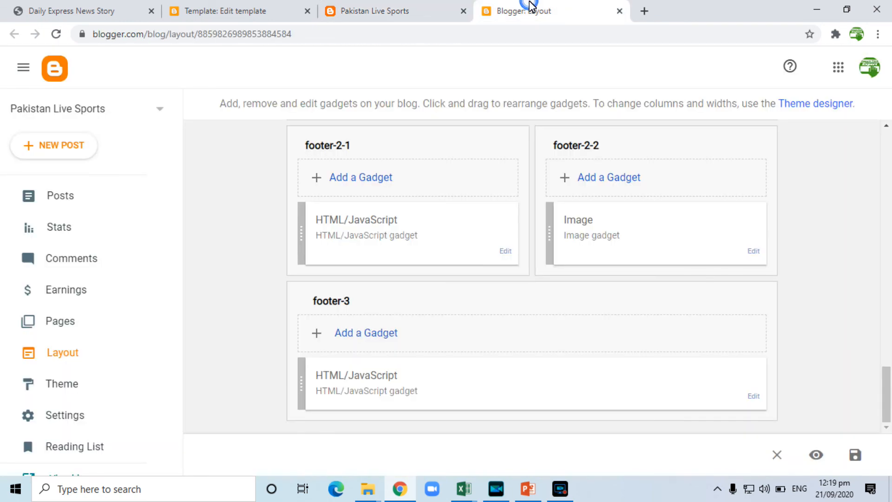
pyautogui.click(753, 397)
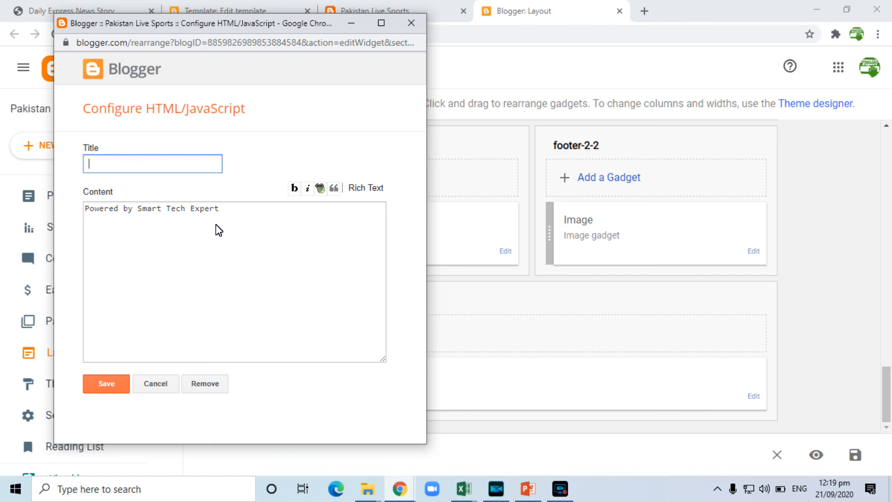
pyautogui.click(377, 7)
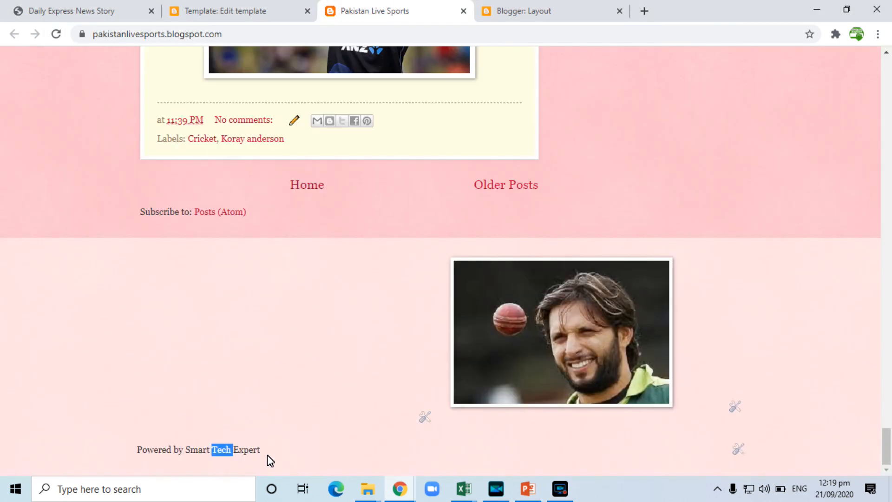
pyautogui.doubleClick(252, 450)
pyautogui.tripleClick(253, 450)
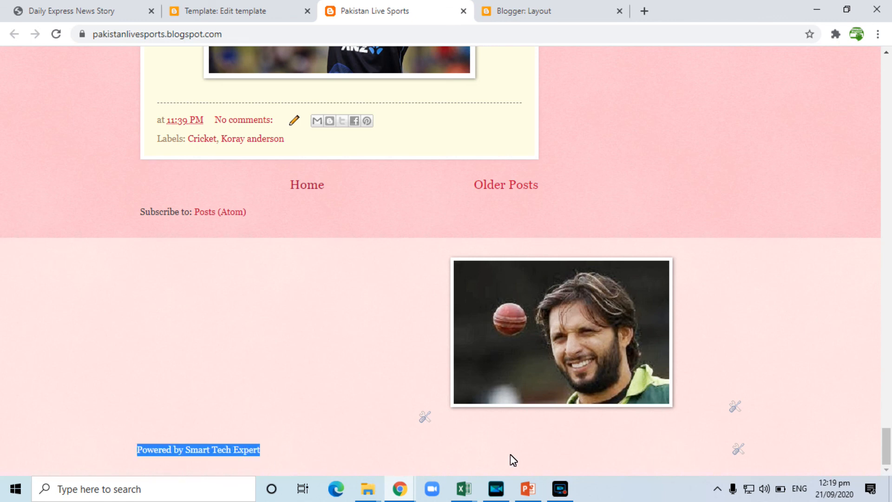
pyautogui.doubleClick(253, 449)
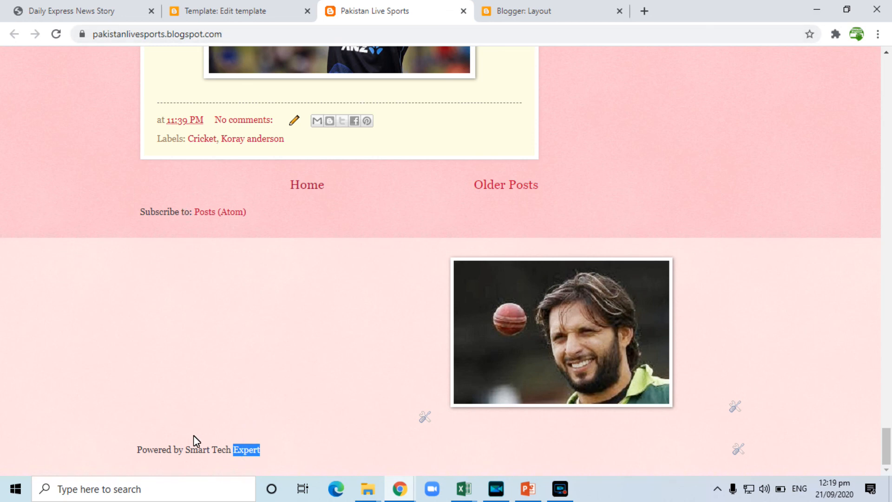
pyautogui.tripleClick(198, 451)
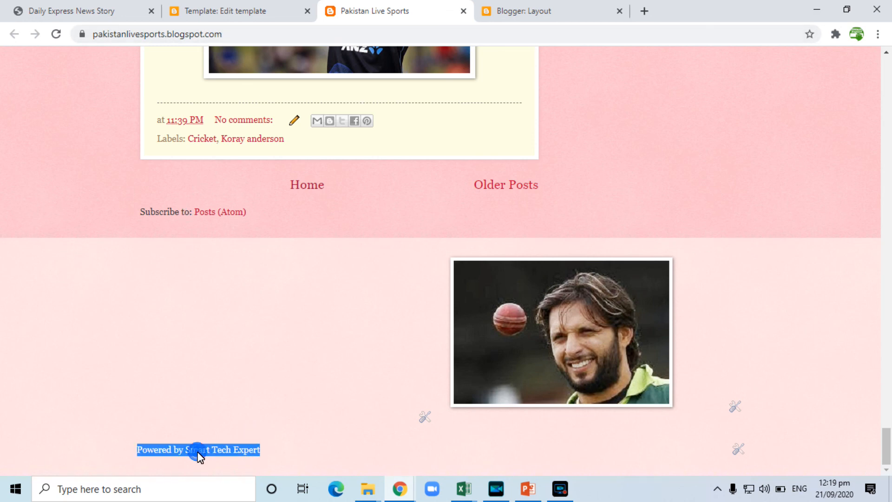
pyautogui.doubleClick(222, 451)
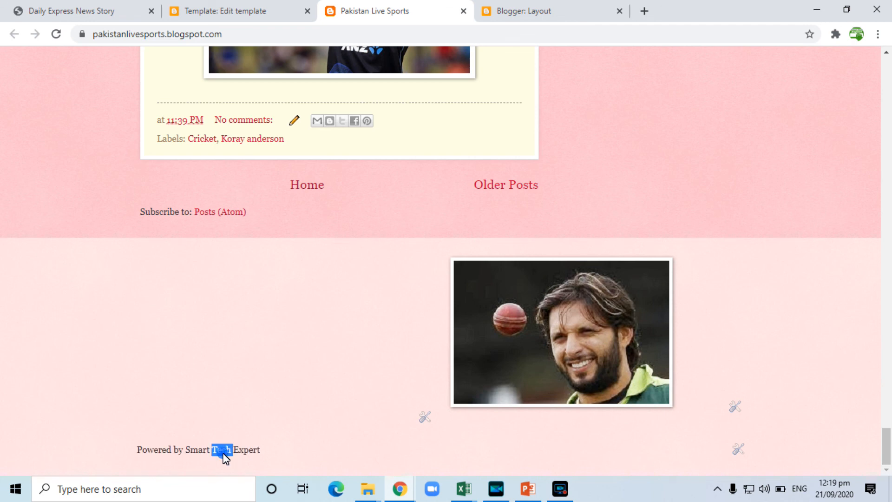